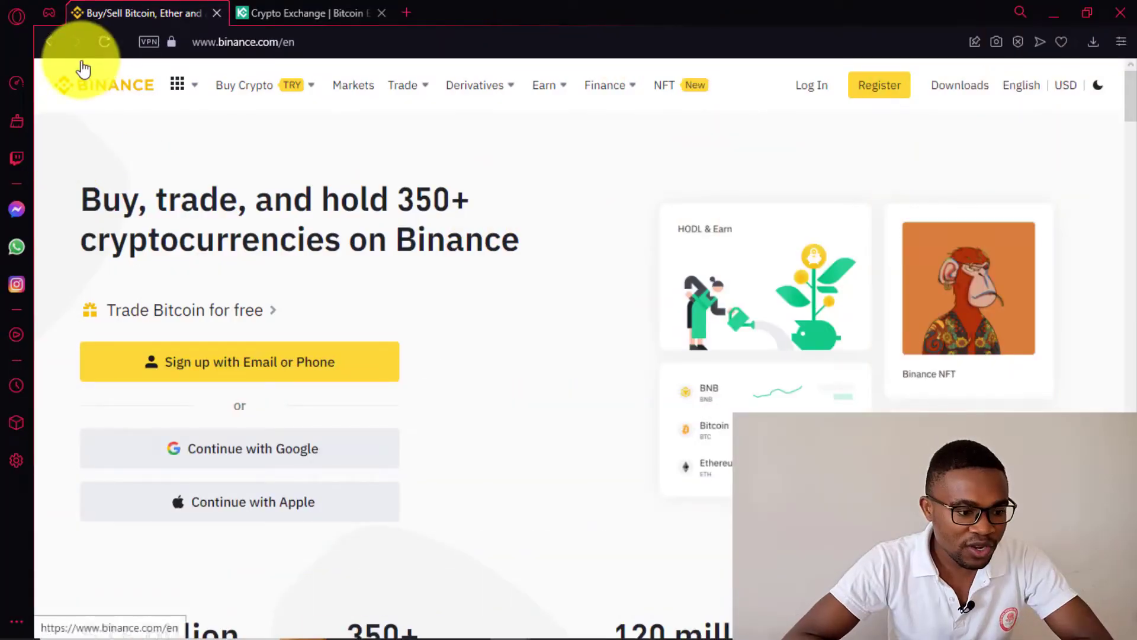
Open Binance's Fiat and Spot wallet, showing 28.92524580 USDT available.
click(346, 13)
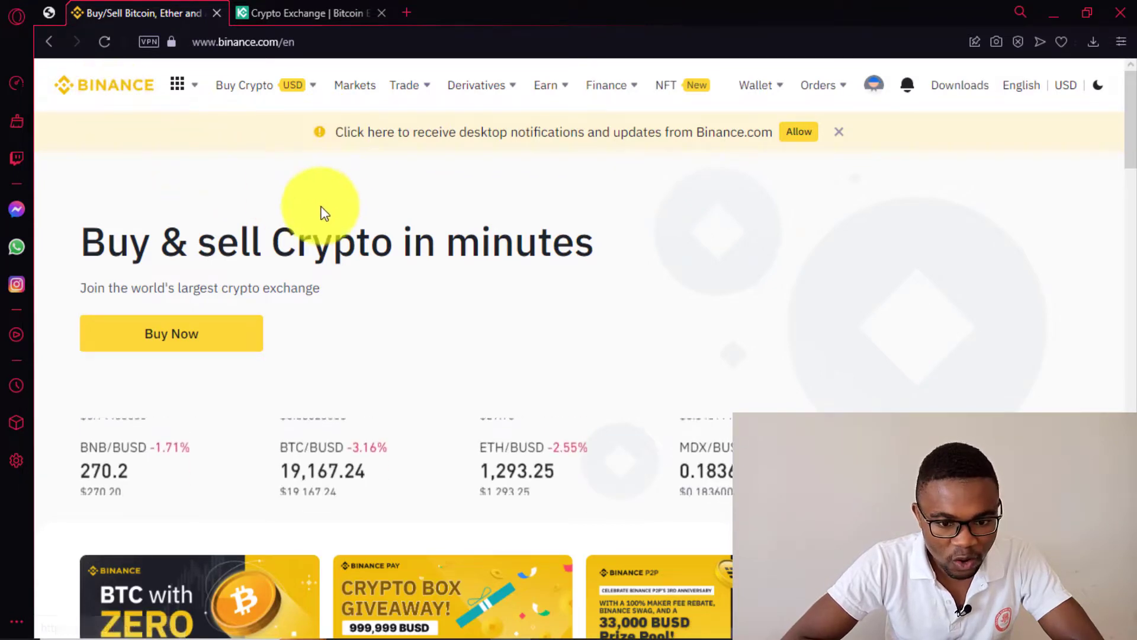
mouse_move(768, 71)
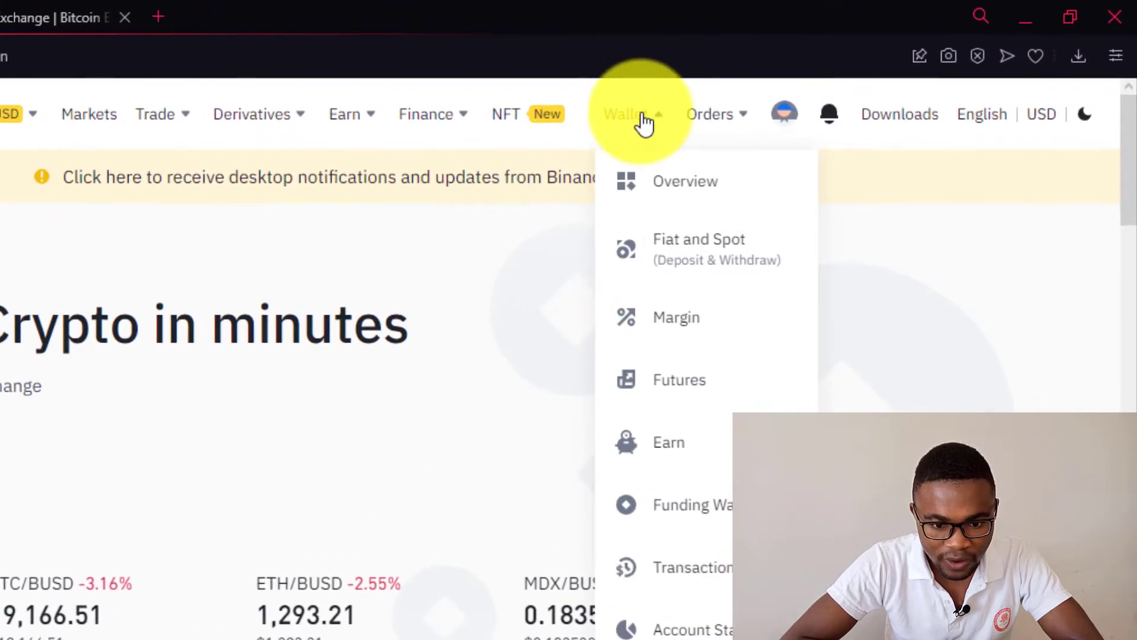
click(649, 259)
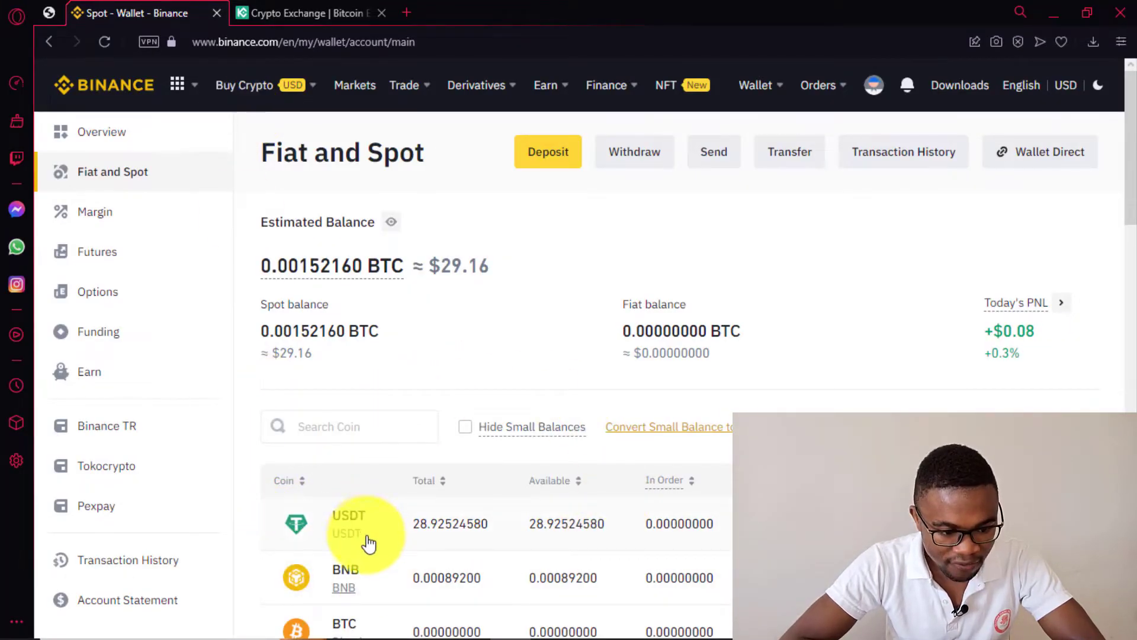
Switch to KuCoin and view the Main Account, which holds 0.00012651 USDT.
click(350, 11)
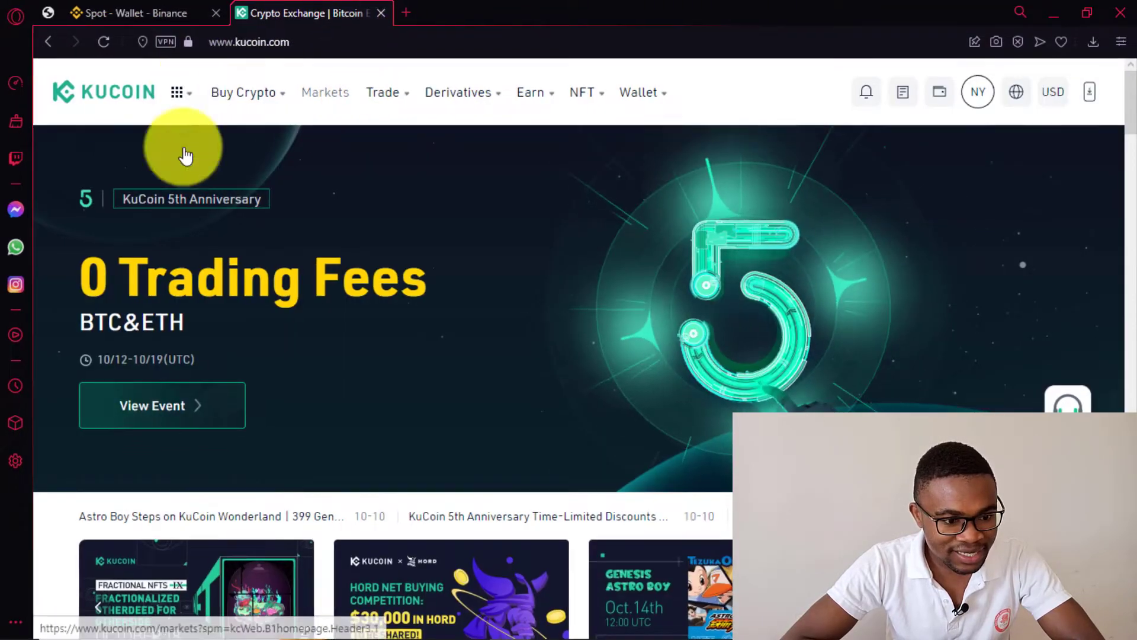
mouse_move(245, 91)
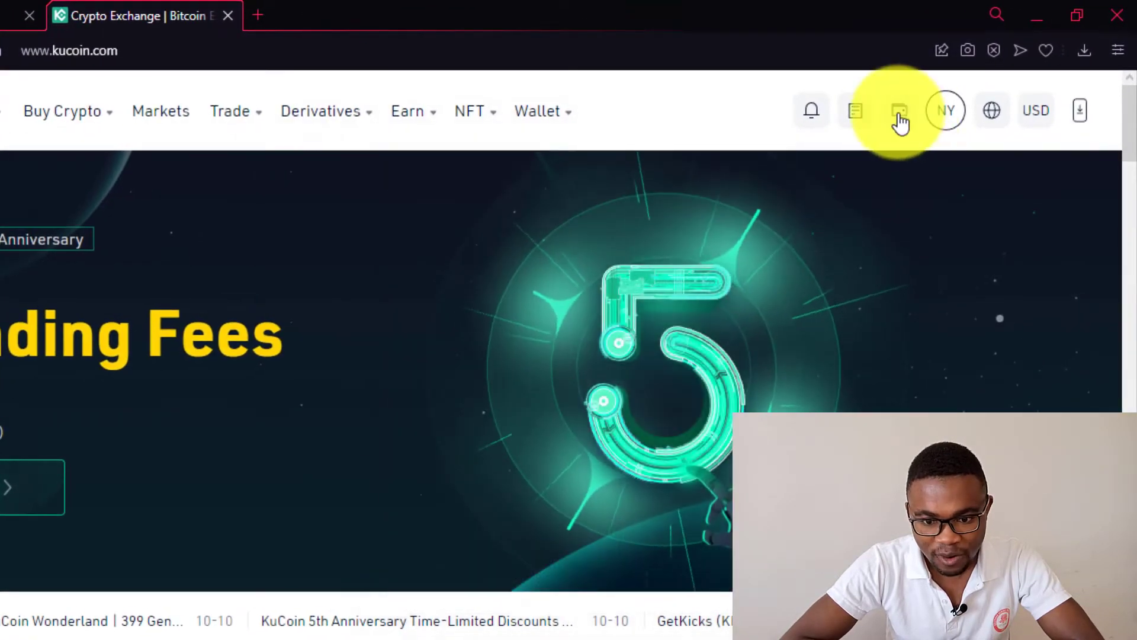
mouse_move(931, 106)
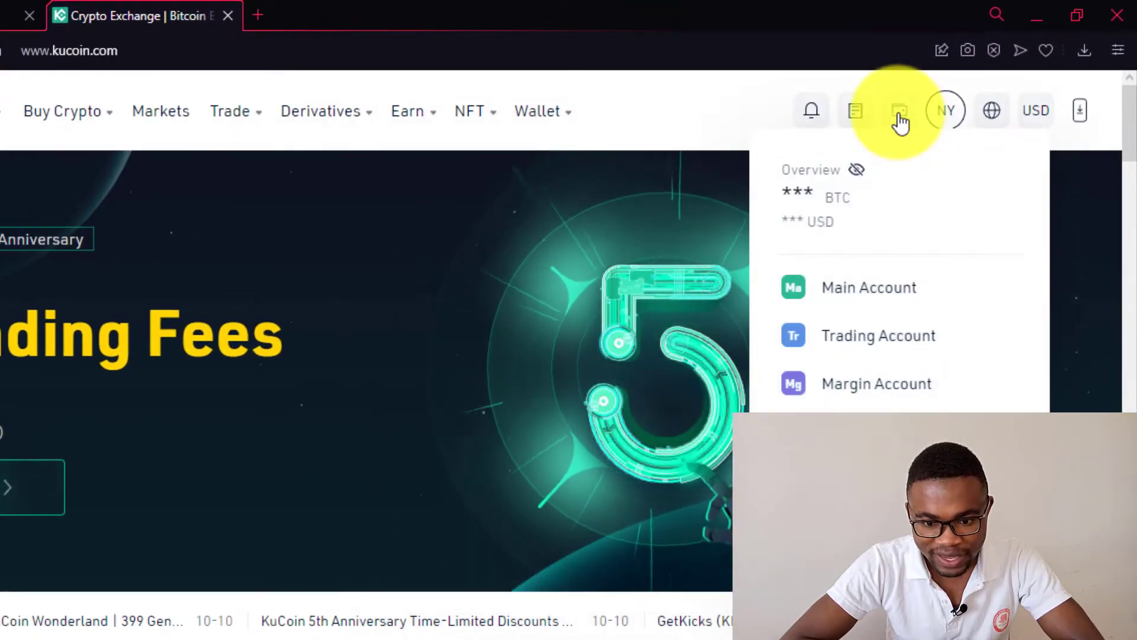
click(814, 296)
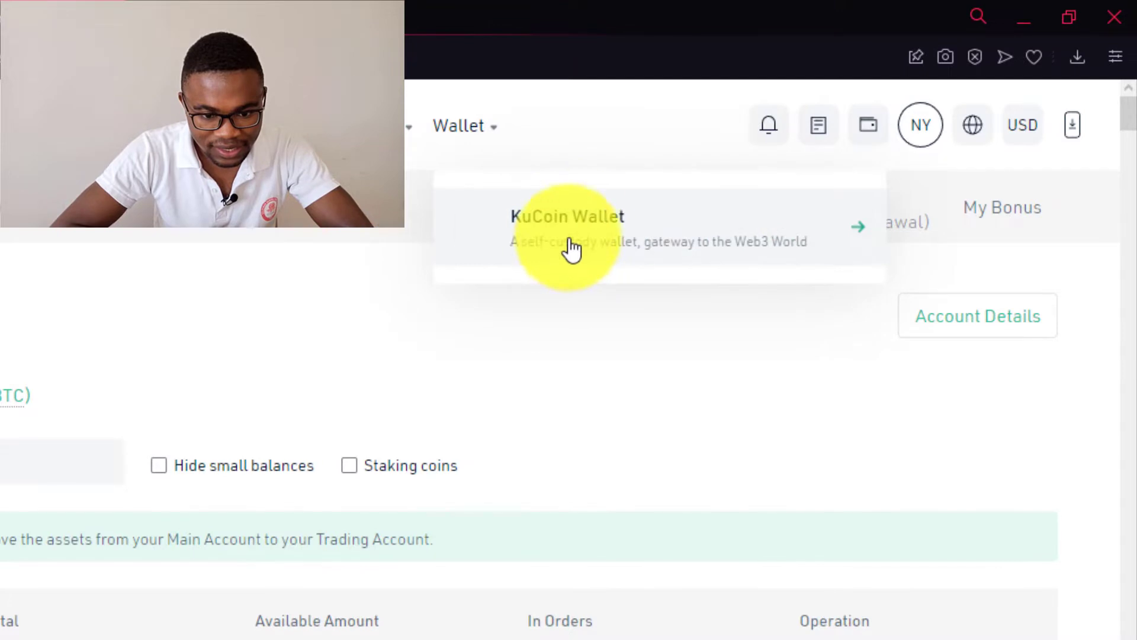
Start a KuCoin USDT Tether deposit and list its networks: ERC20, TRC20, KCC, SOL, ALGO.
click(584, 213)
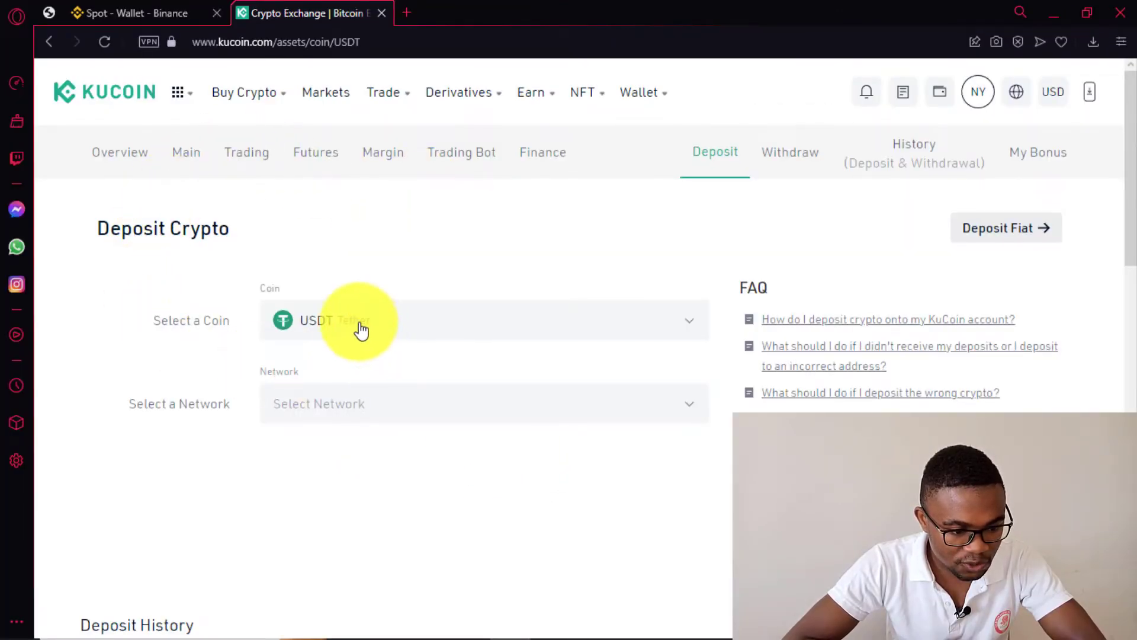
click(359, 323)
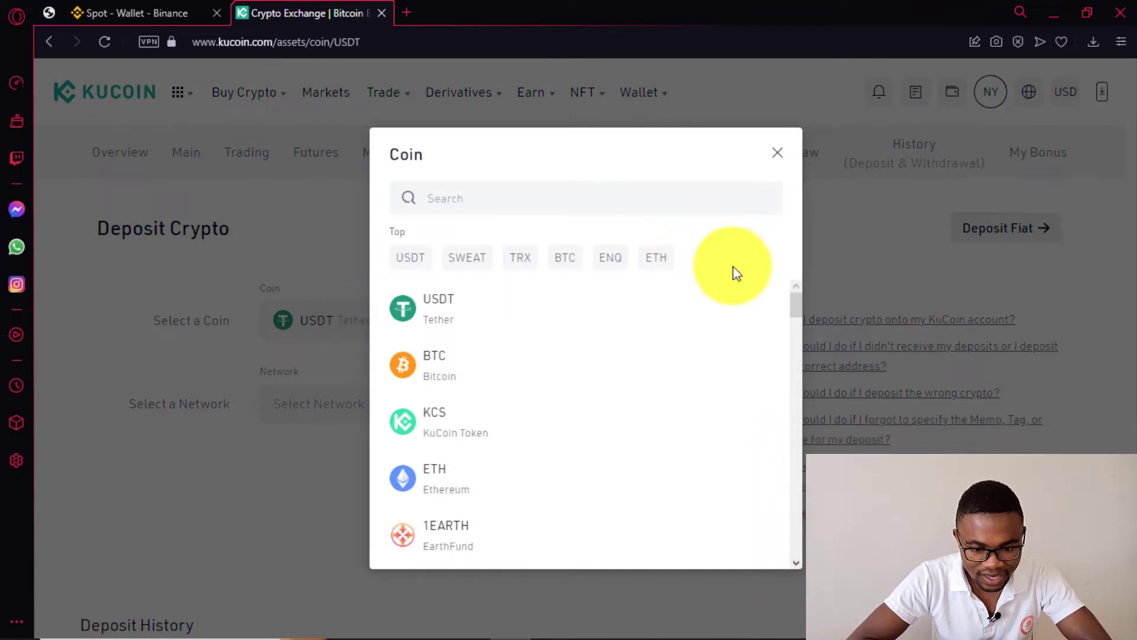
drag(797, 308, 807, 223)
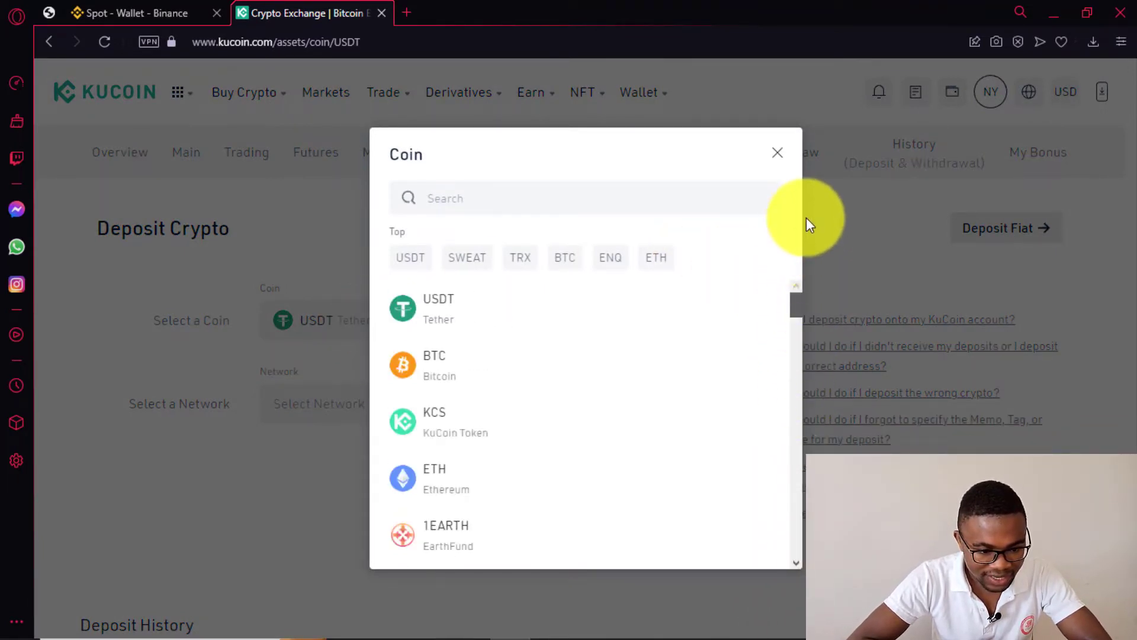
click(417, 319)
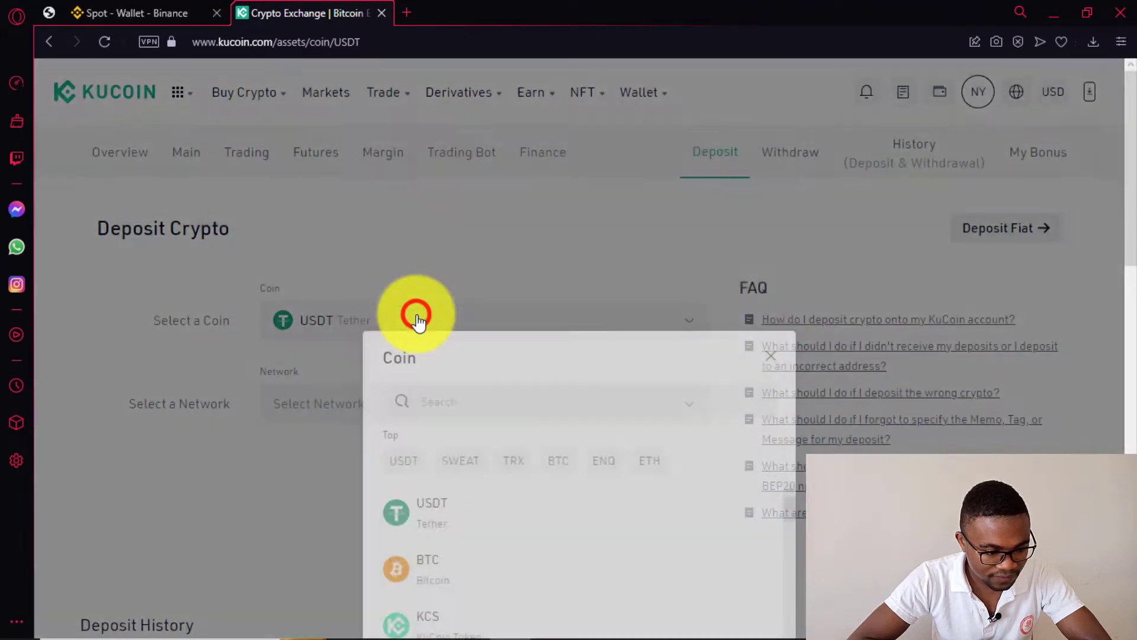
click(550, 412)
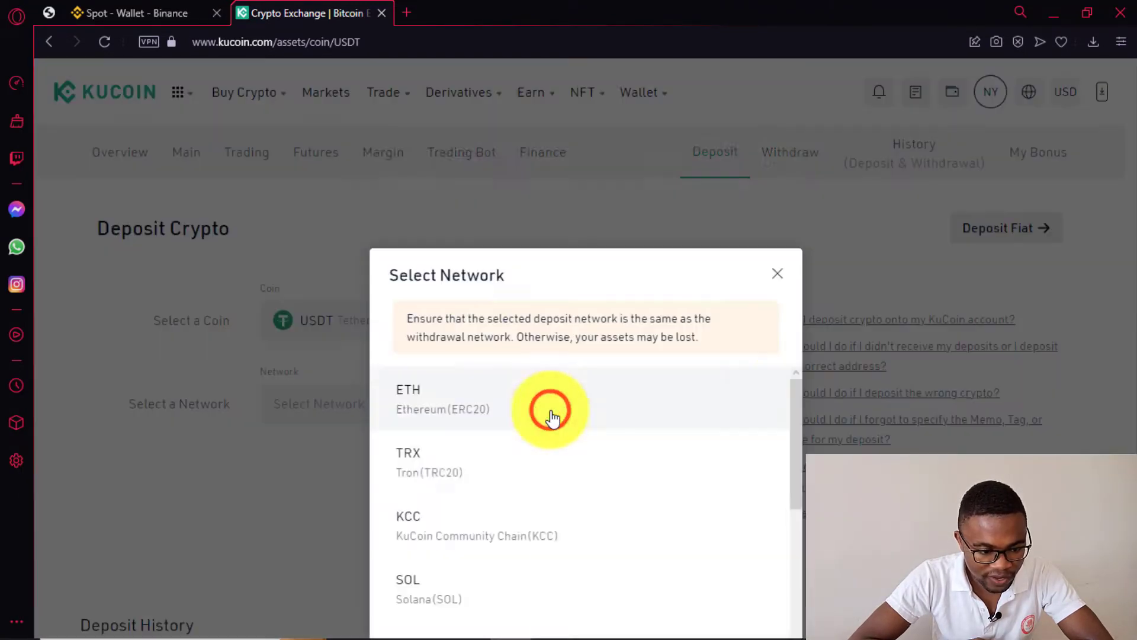
drag(794, 283, 818, 198)
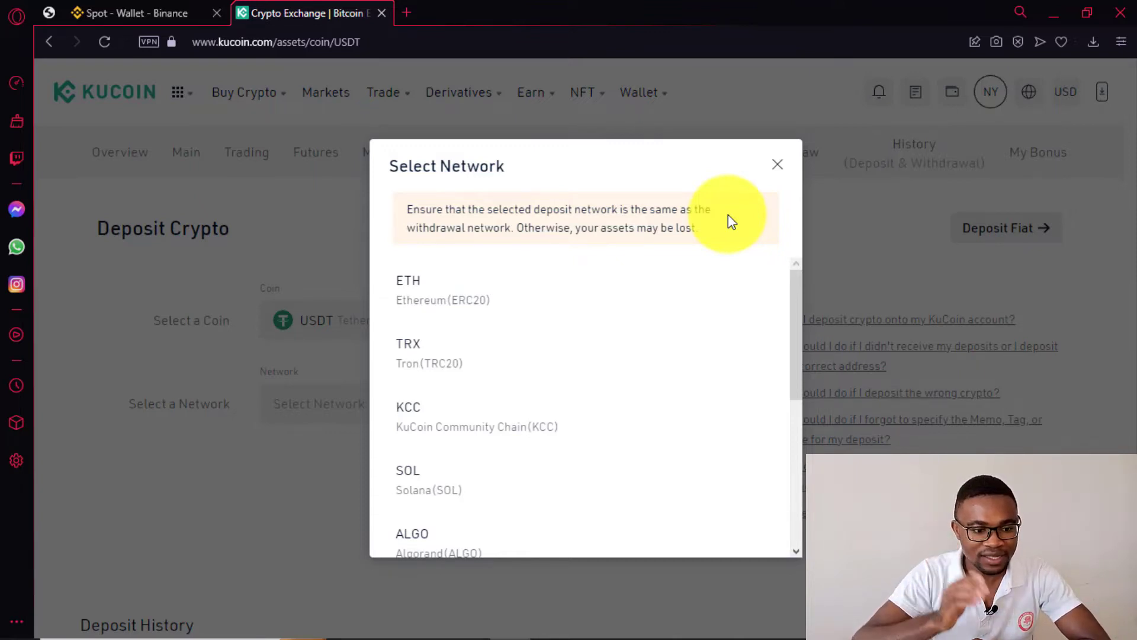
Back on Binance, start a USDT withdrawal from the 28.9252458 USDT balance.
click(159, 7)
drag(1130, 80, 1130, 106)
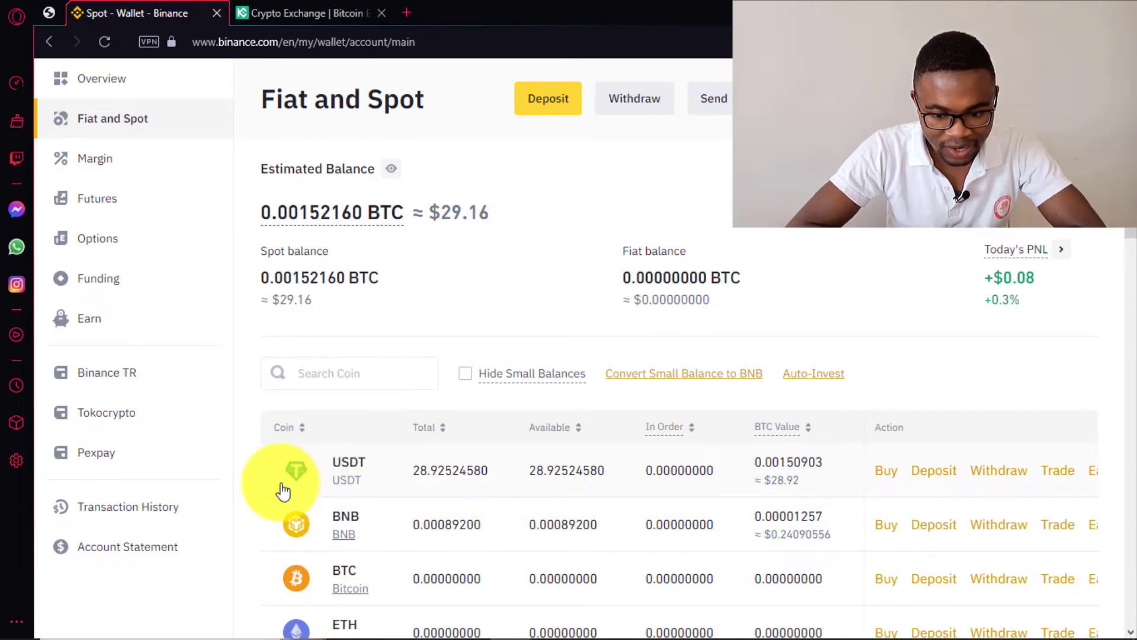
click(1000, 473)
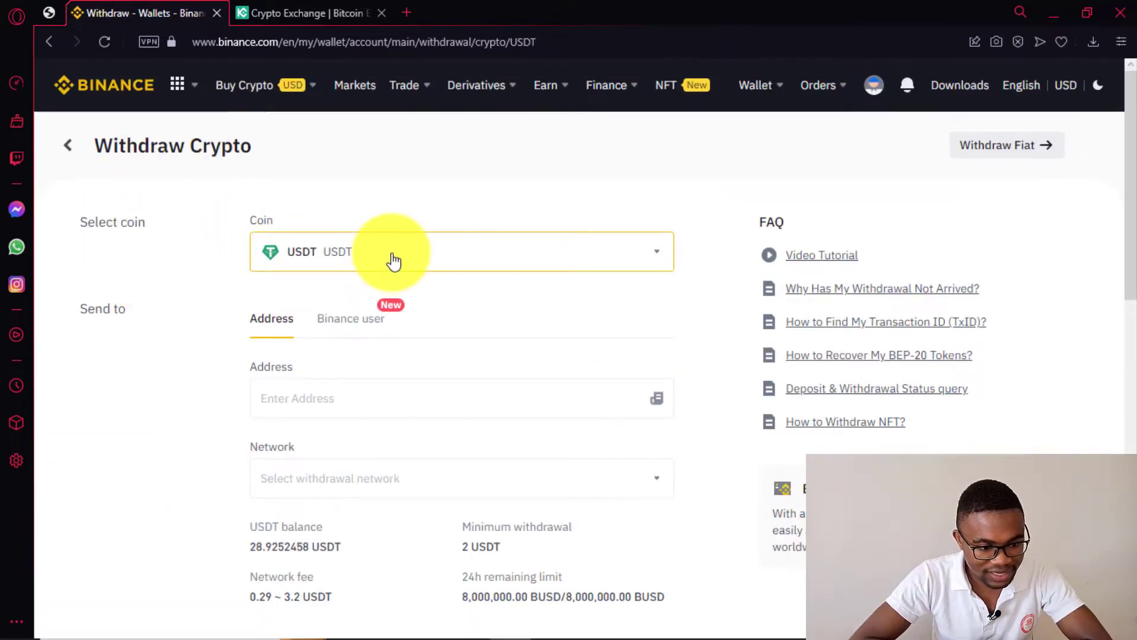
click(416, 256)
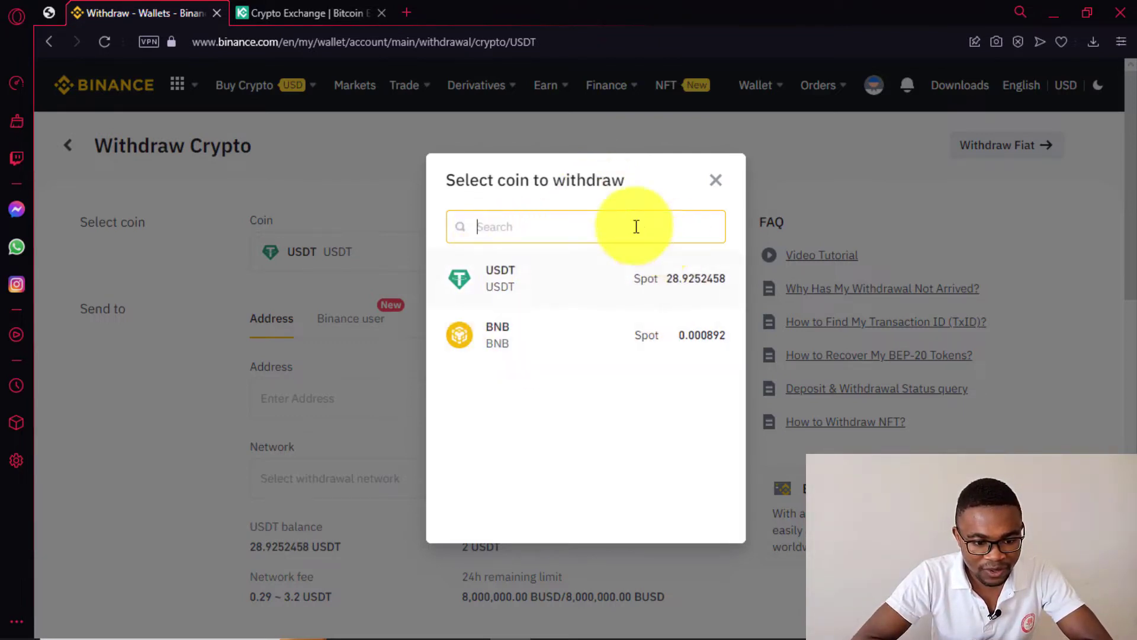
Keep USDT and set the withdrawal network to TRX Tron (TRC20), with a 10 USDT minimum.
click(548, 268)
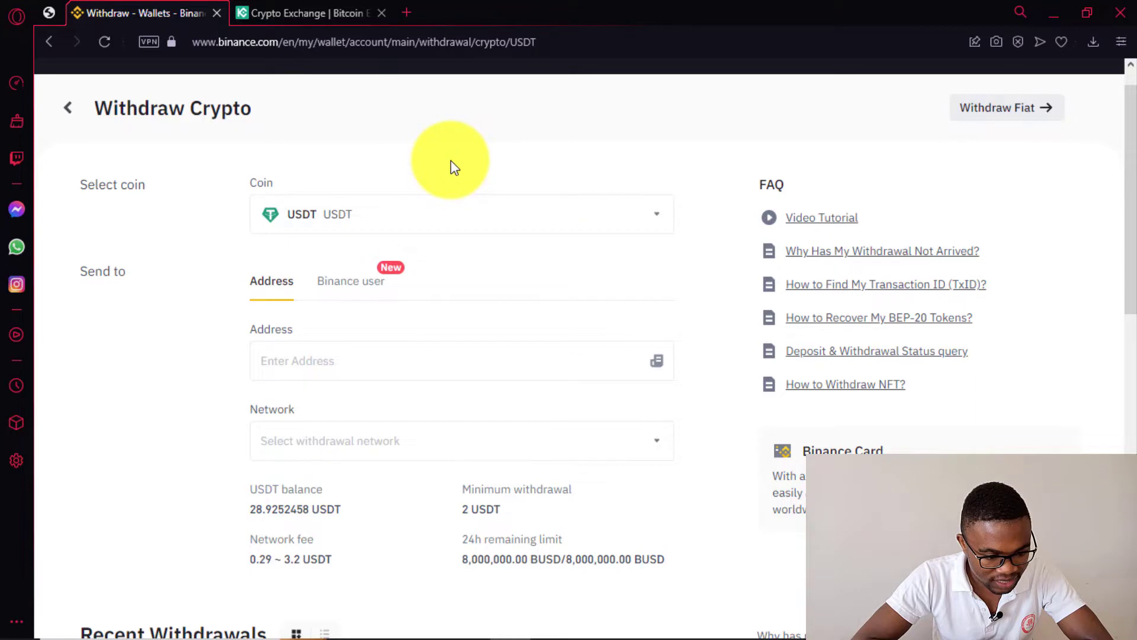
click(382, 439)
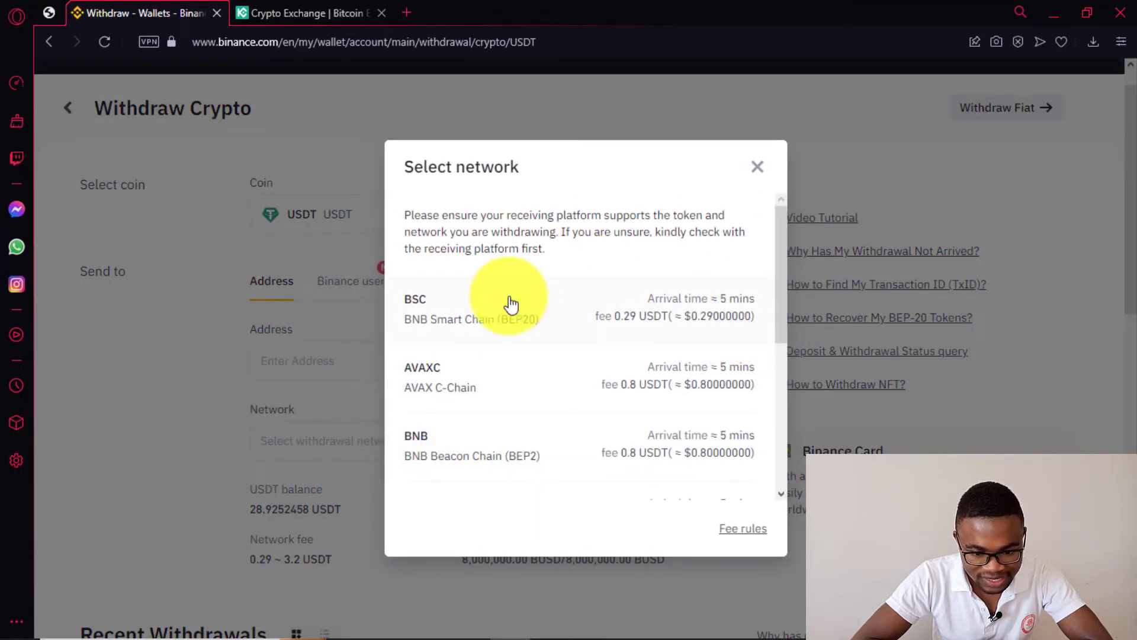
click(779, 287)
drag(779, 285, 790, 180)
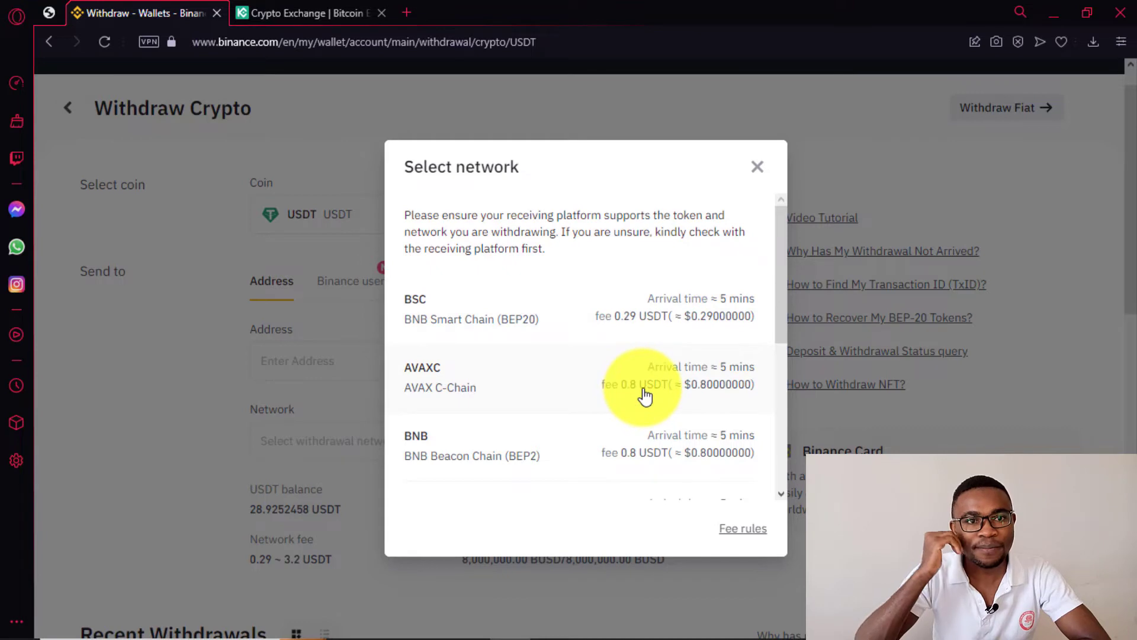
scroll(778, 313, down, 3)
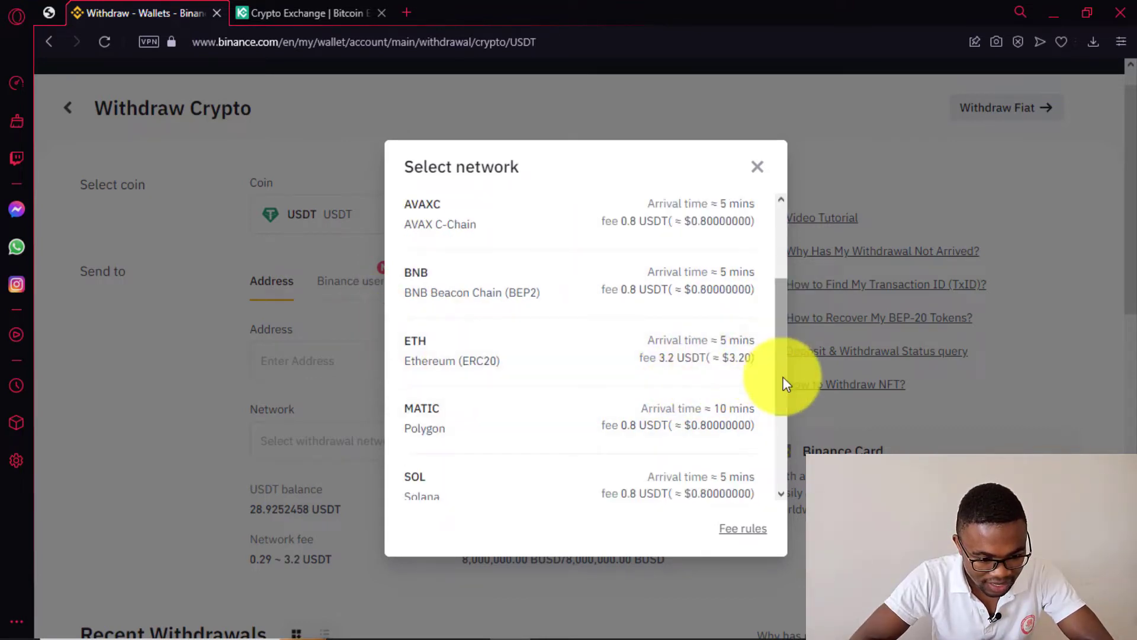
drag(787, 417, 788, 495)
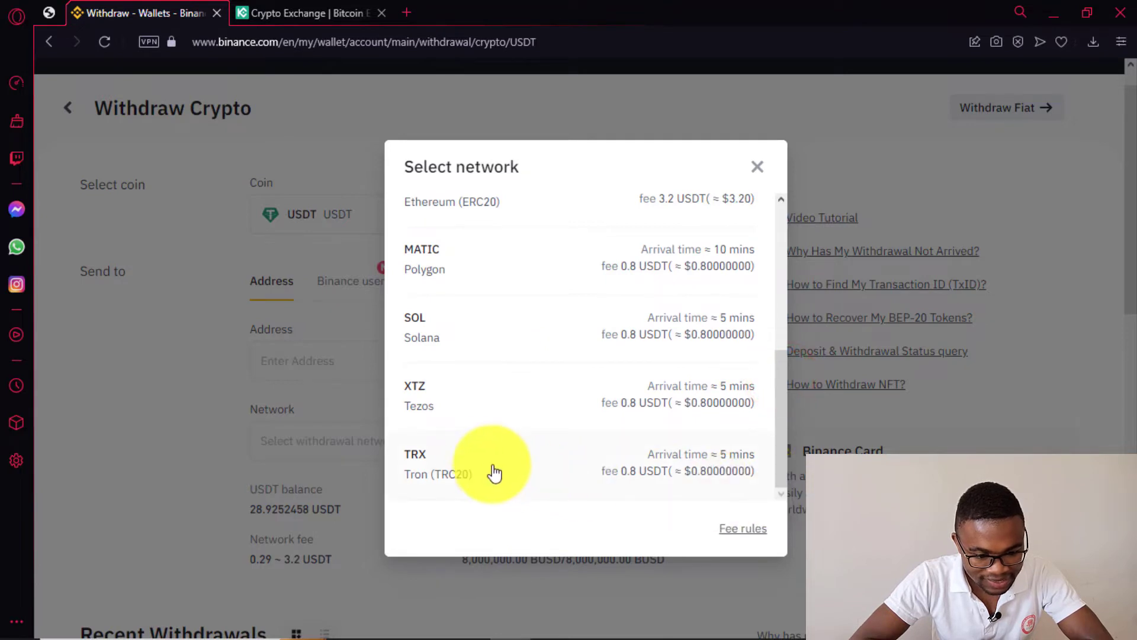
click(448, 474)
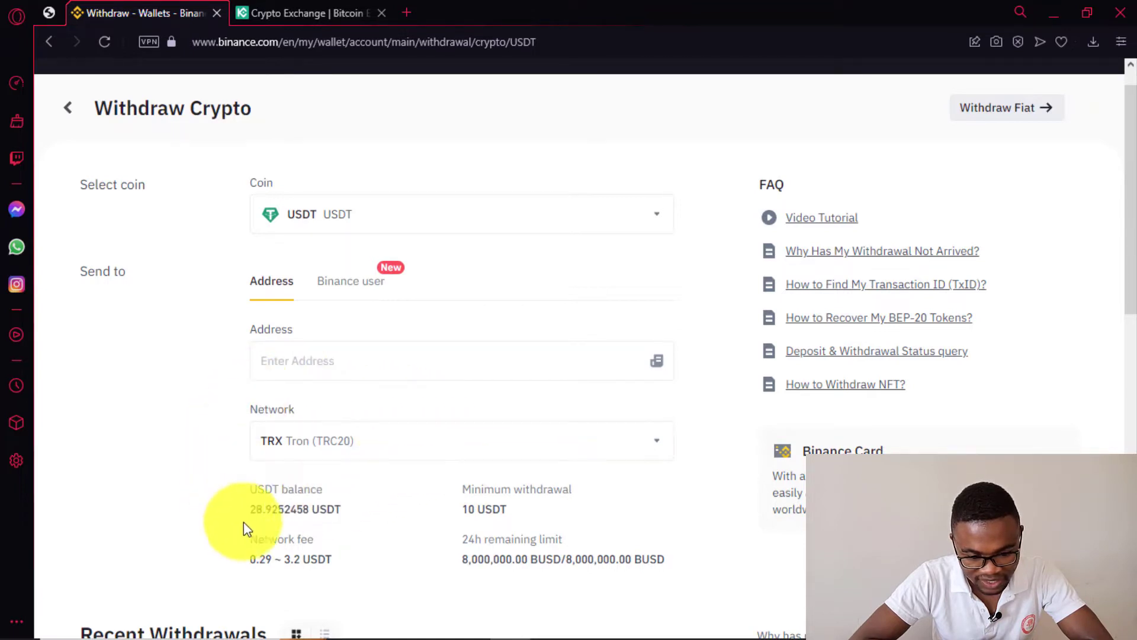
Set KuCoin's USDT deposit network to TRX Tron (TRC20) and copy the deposit address.
click(333, 8)
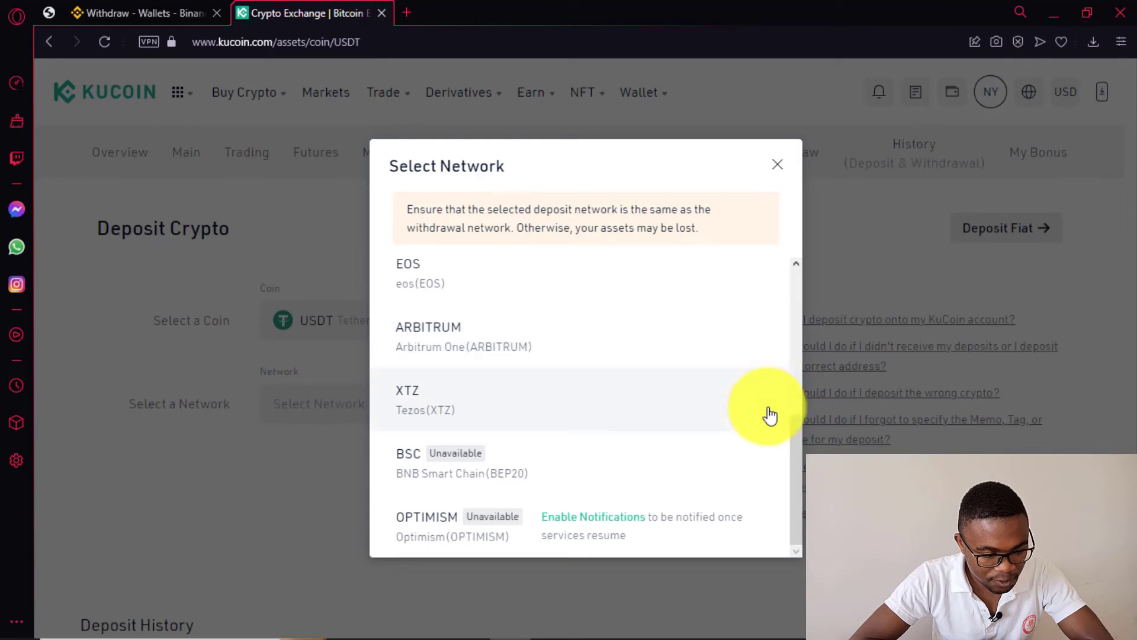
drag(795, 499, 796, 270)
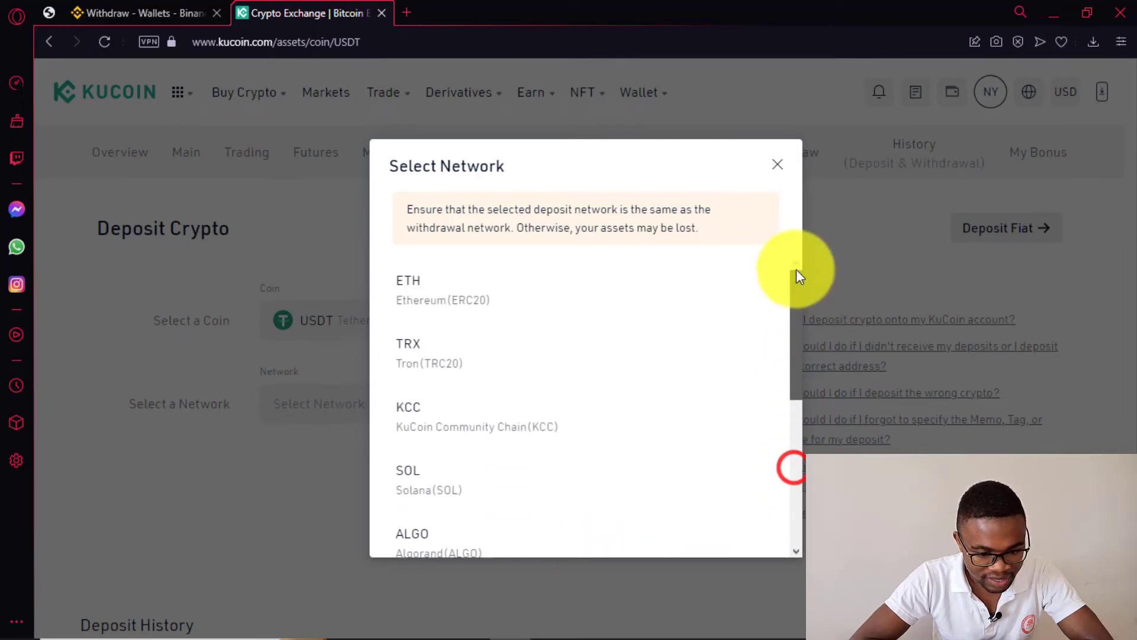
click(466, 346)
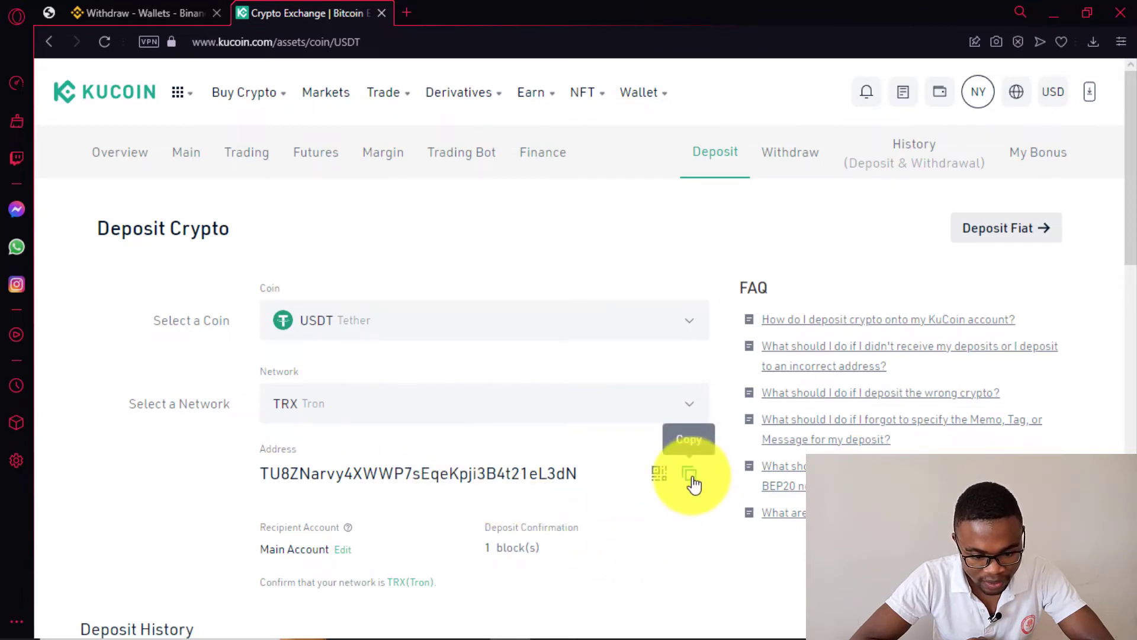
mouse_move(660, 483)
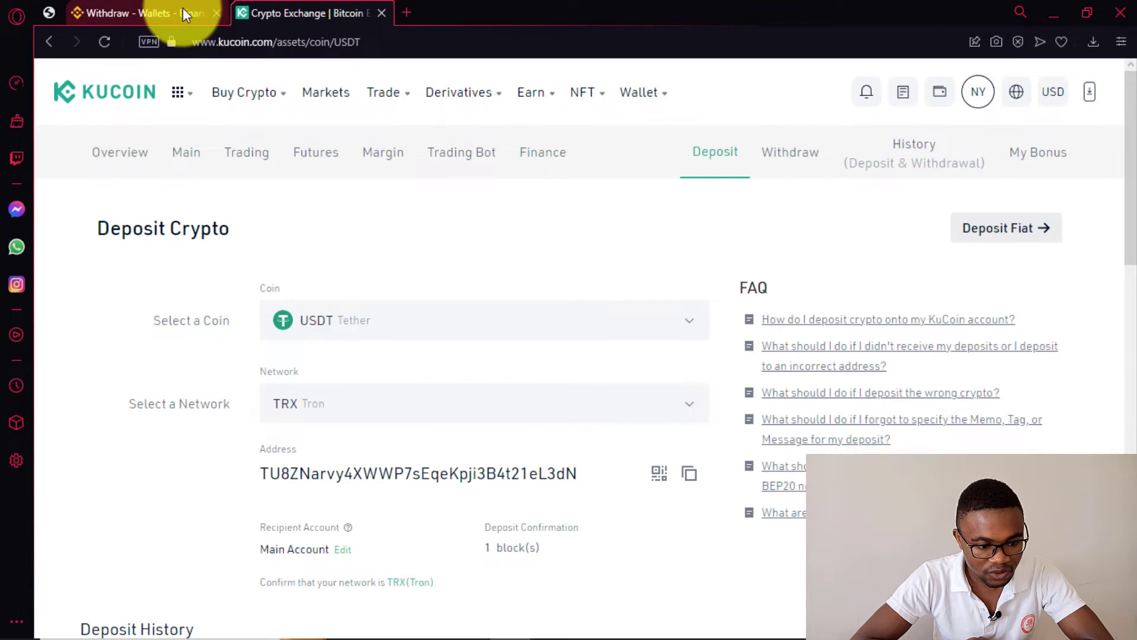
Paste the KuCoin deposit address into Binance's withdrawal form on TRX Tron (TRC20), with a 0.8 USDT fee.
click(183, 8)
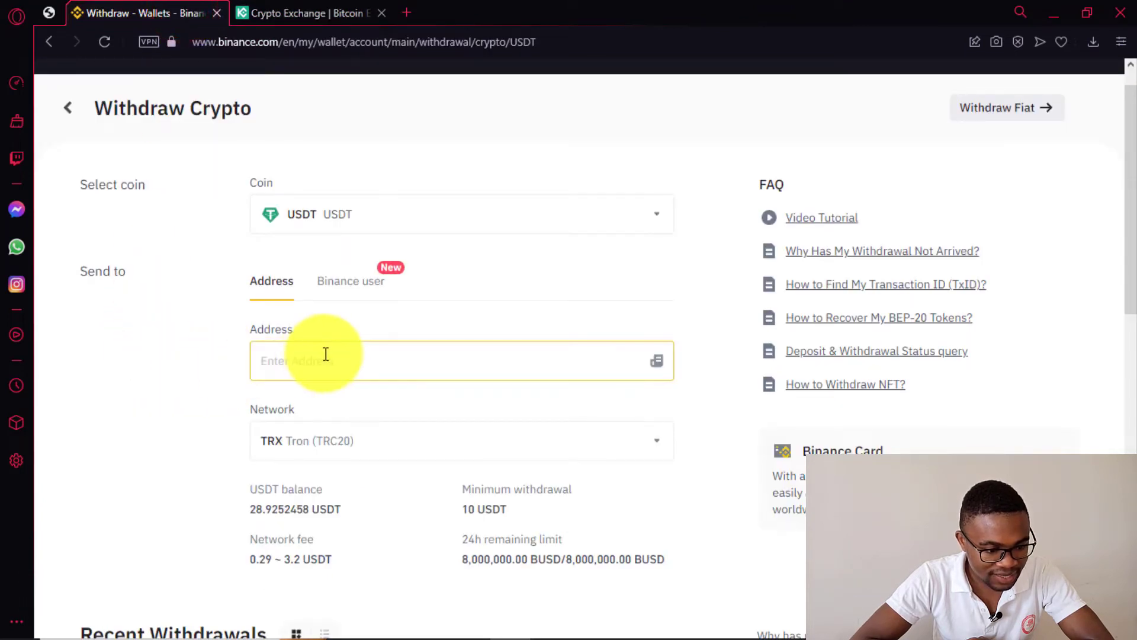
click(272, 361)
key(ctrl+v)
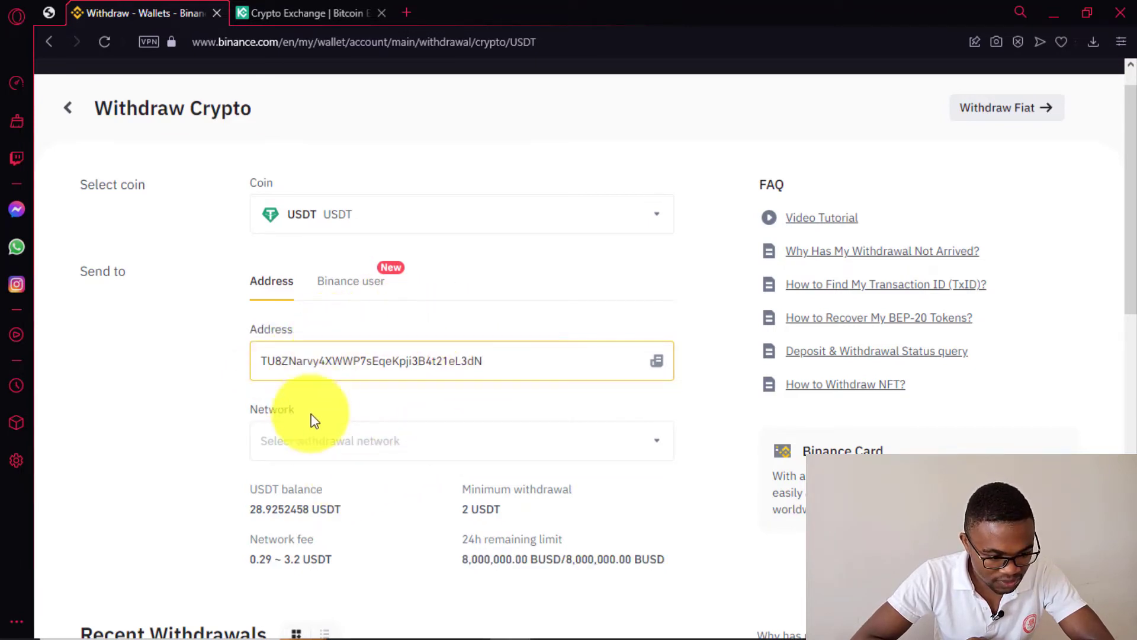
click(316, 440)
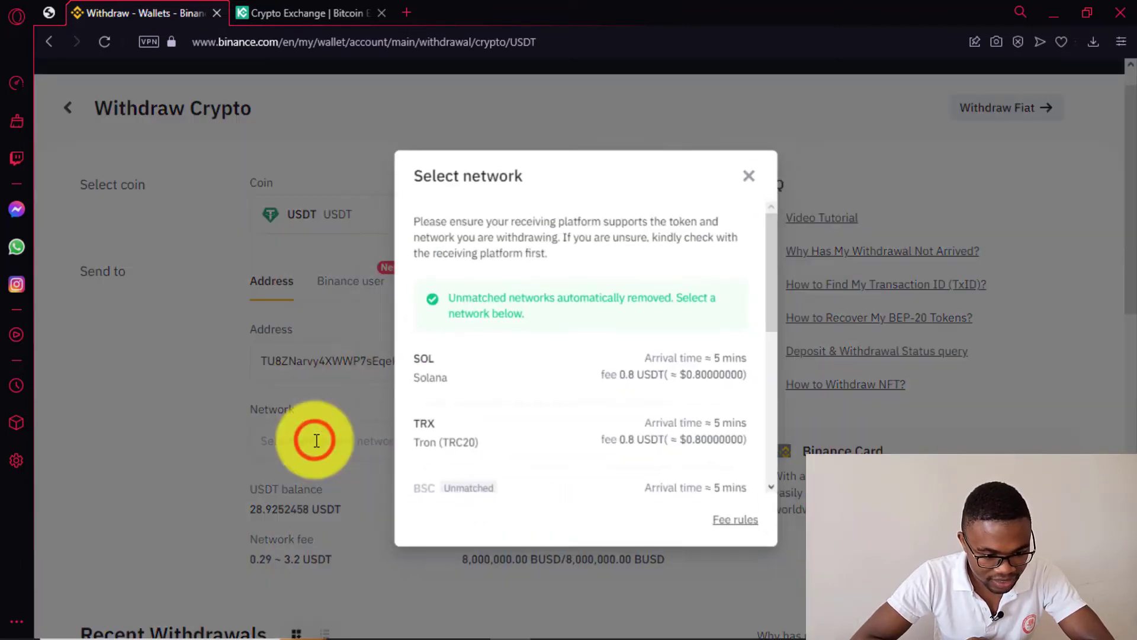
click(494, 440)
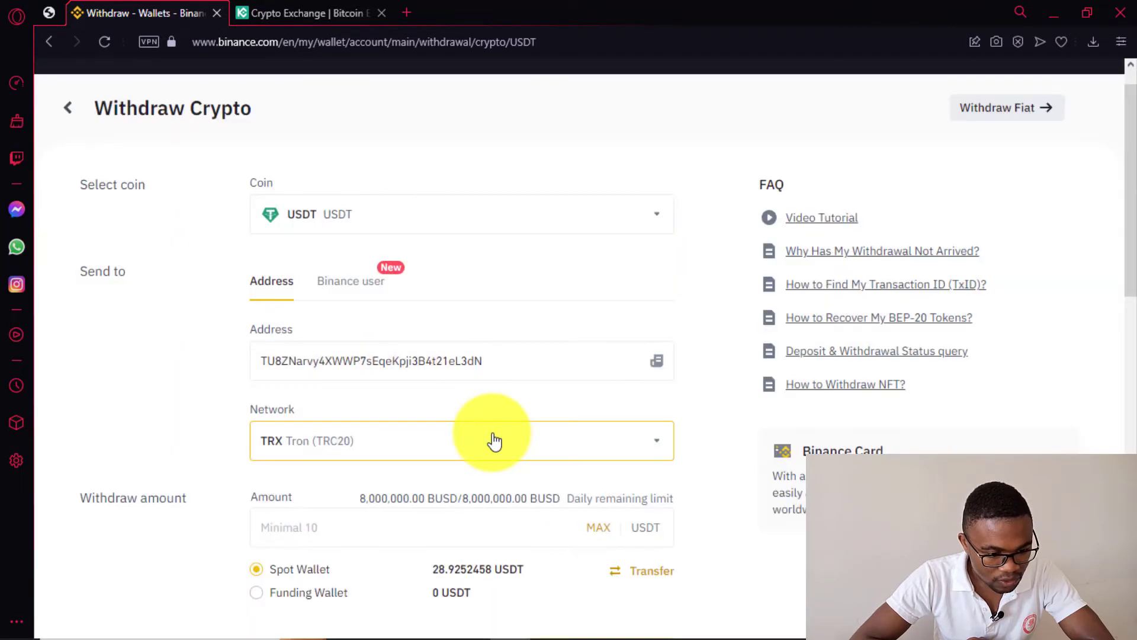
click(246, 373)
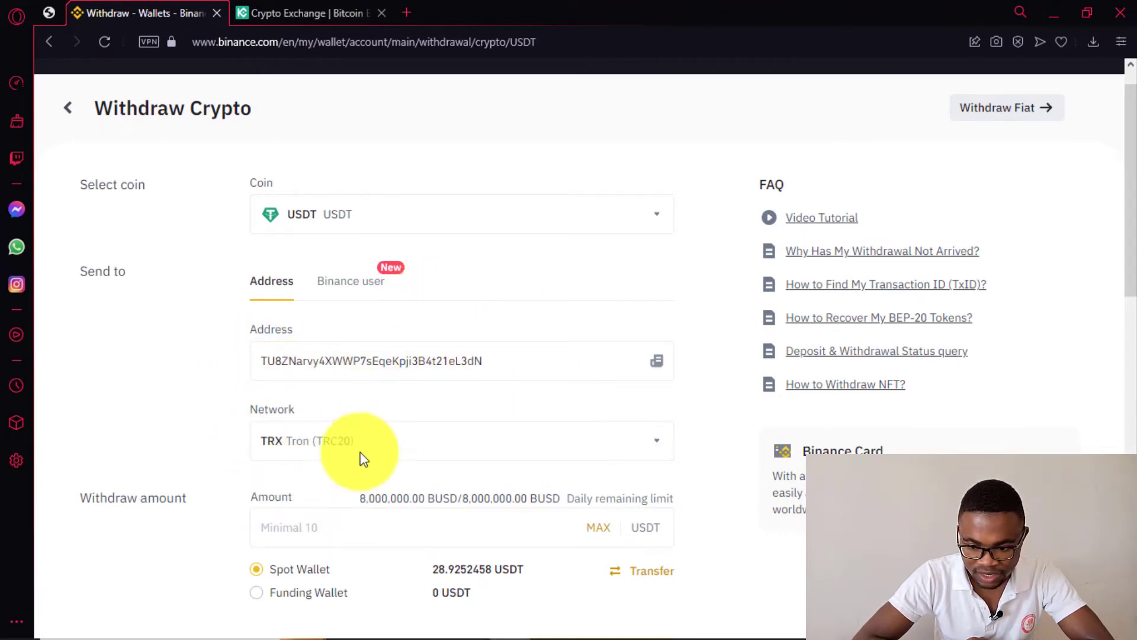
drag(1128, 274, 1129, 321)
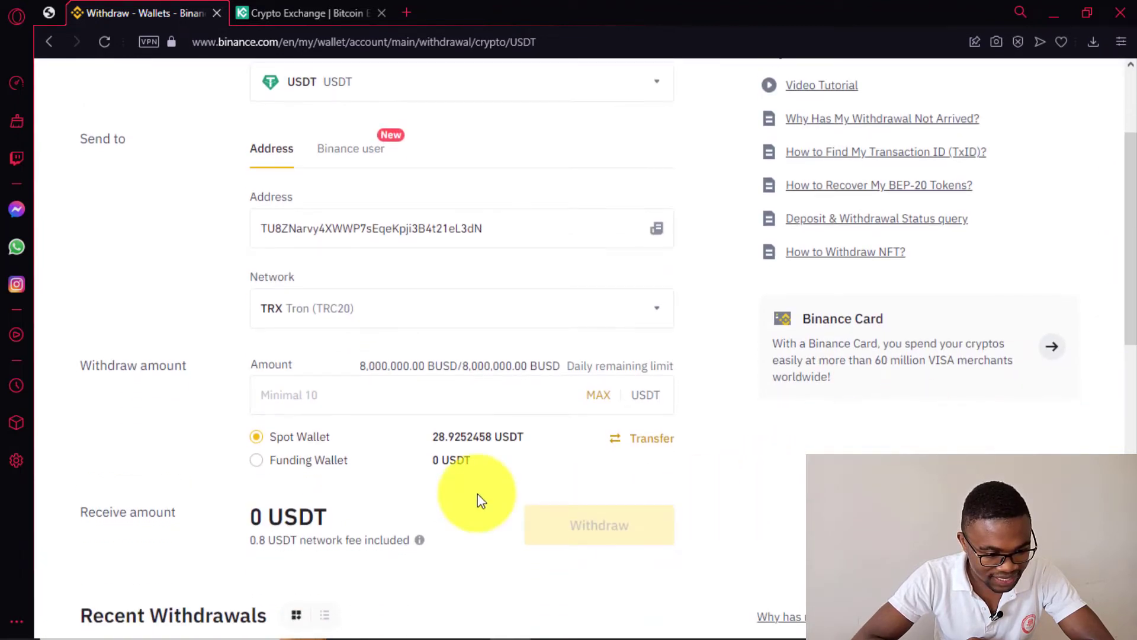
Withdraw 25 USDT, verifying 24.2 USDT will be received after the 0.8 USDT fee.
click(290, 396)
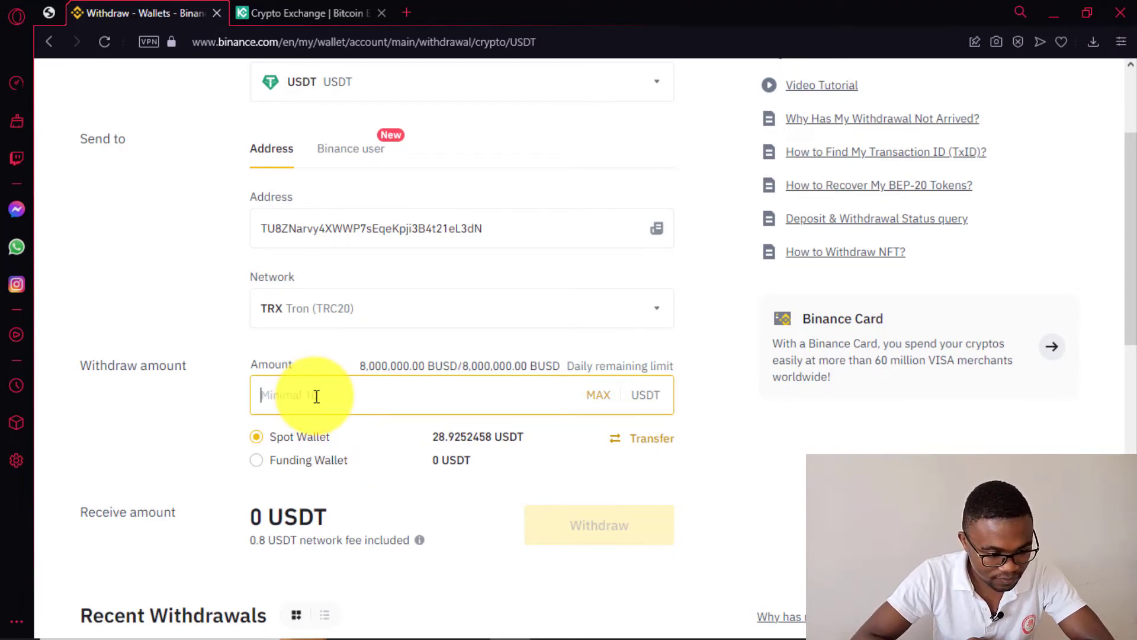
text(25)
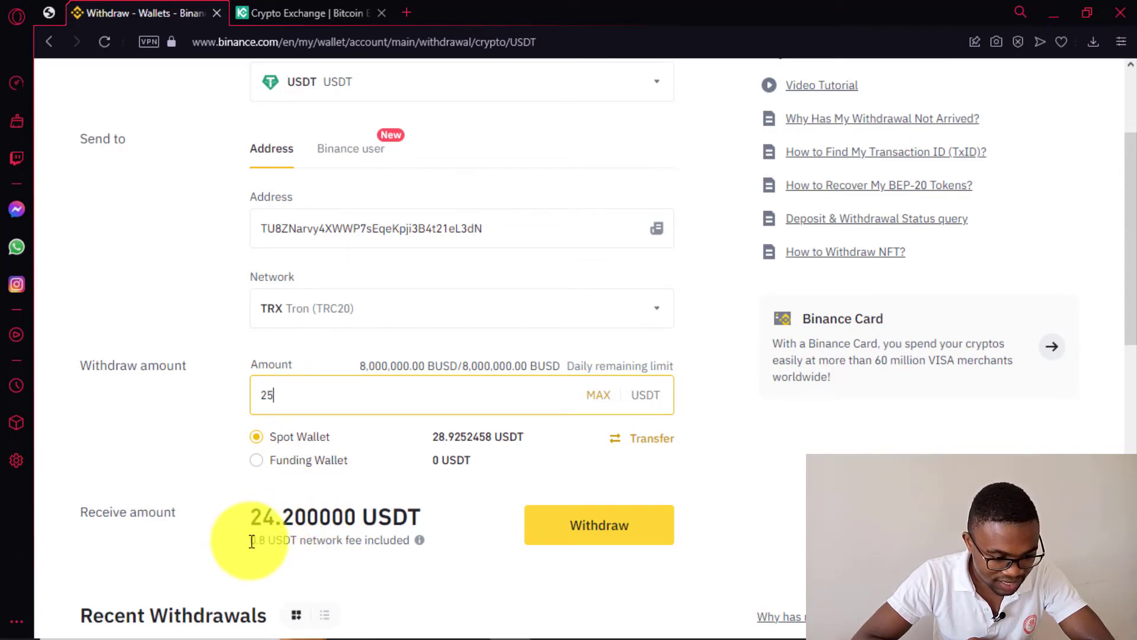
drag(246, 540, 307, 545)
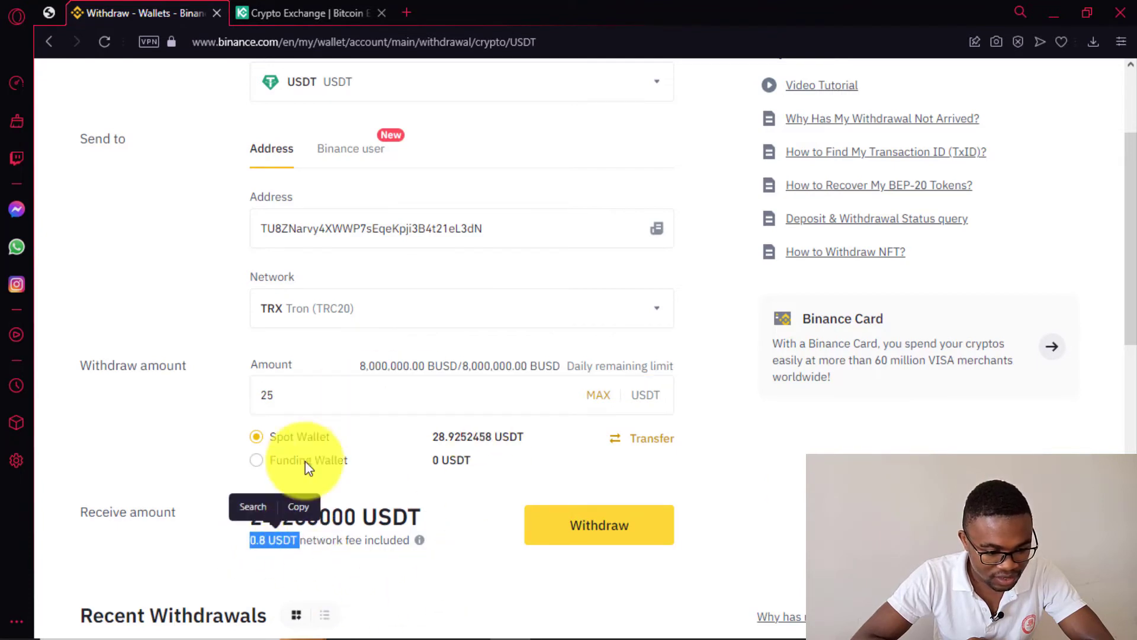
click(383, 496)
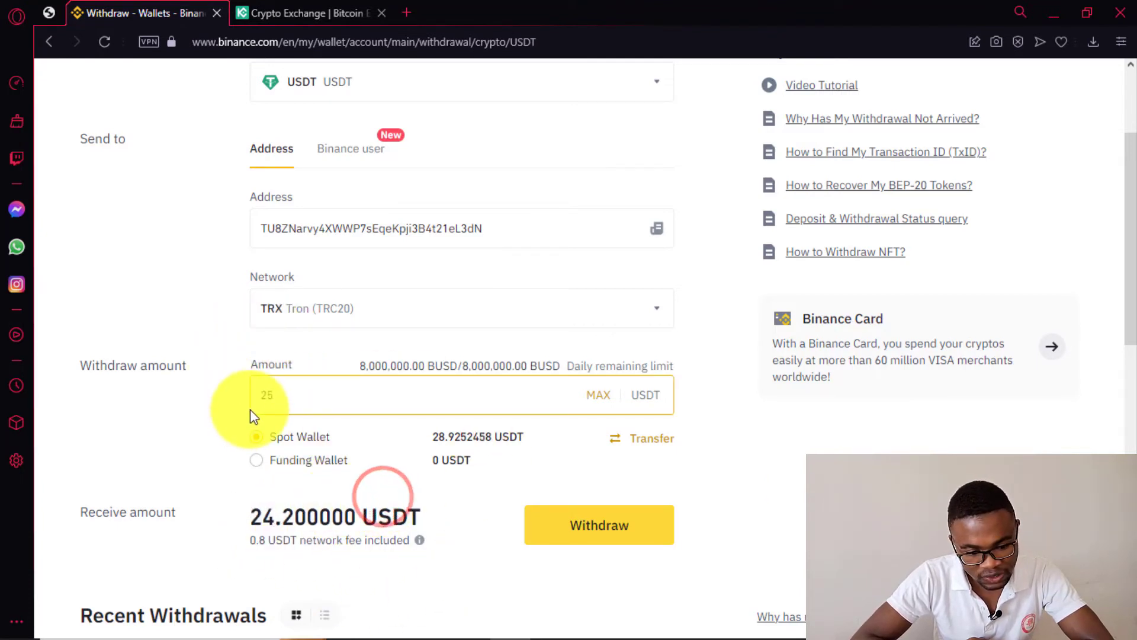
click(590, 536)
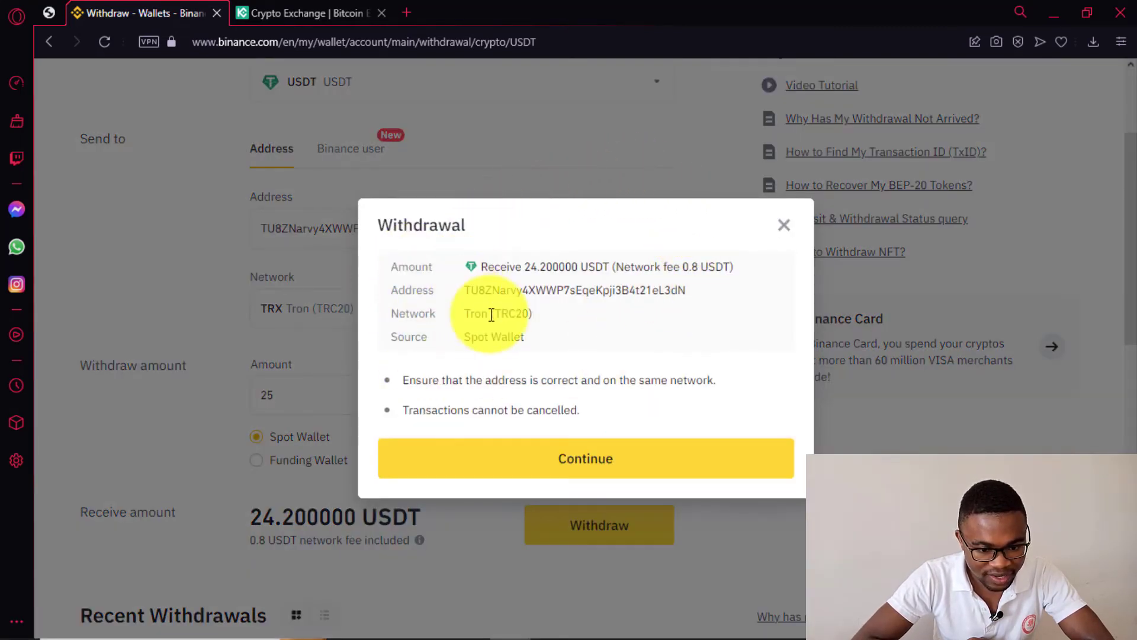
Confirm the withdrawal, authorize it with the email and phone verification codes, and close the summary.
click(573, 461)
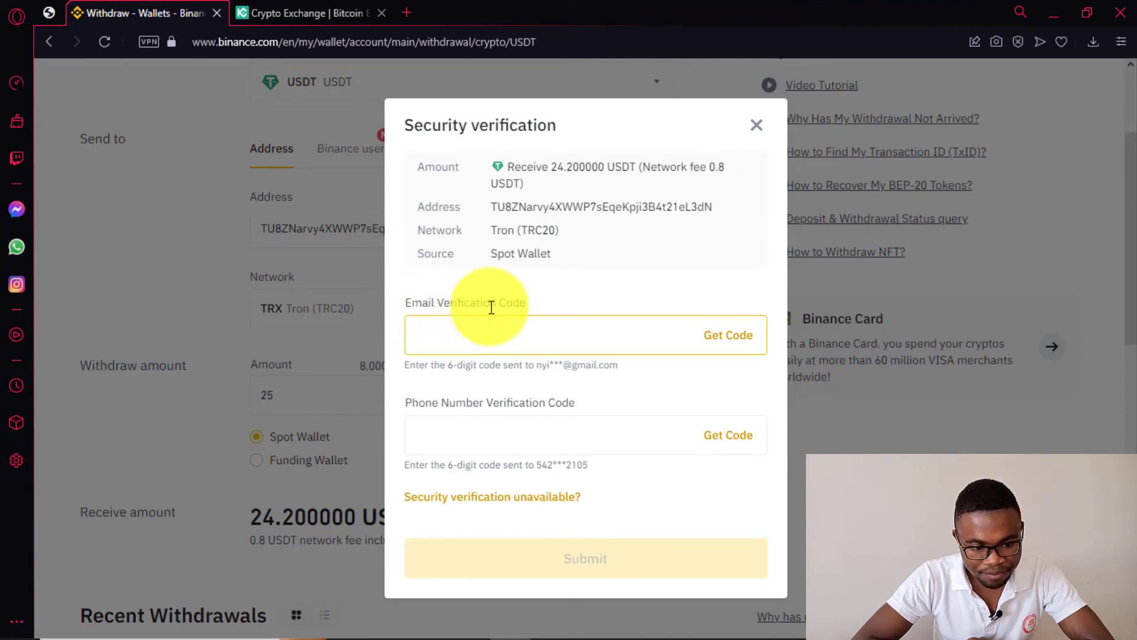
click(738, 338)
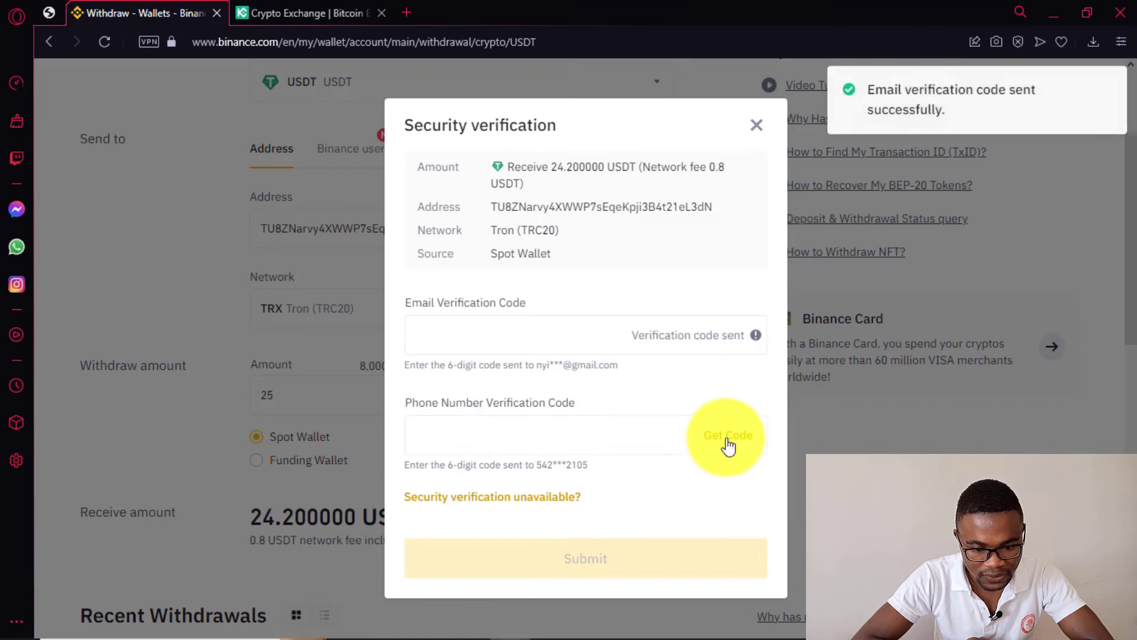
click(734, 438)
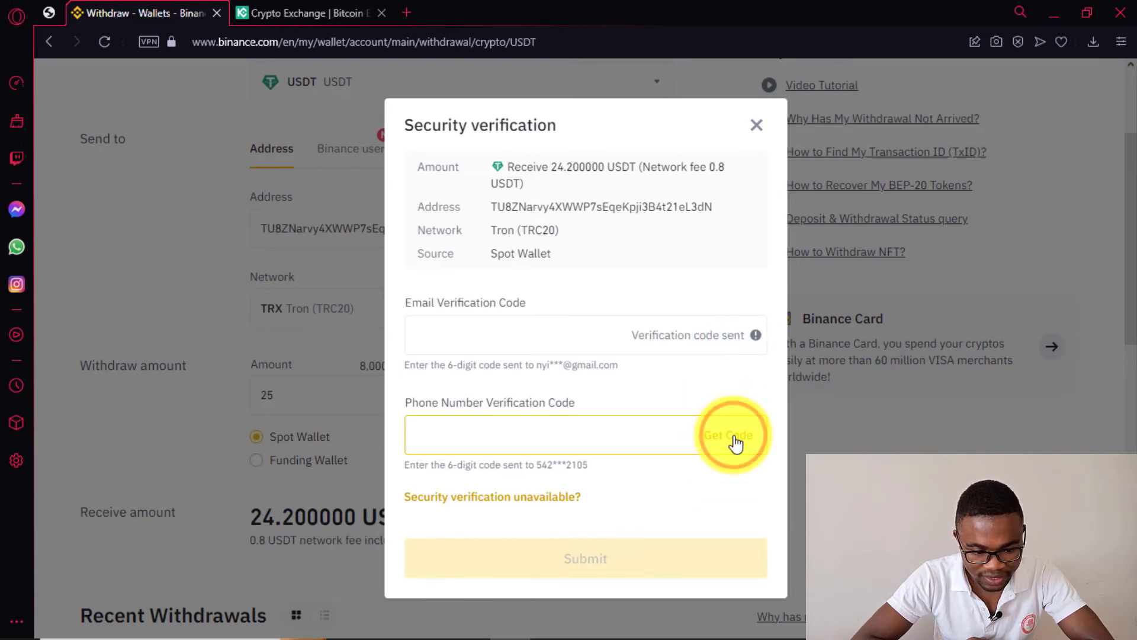
click(584, 348)
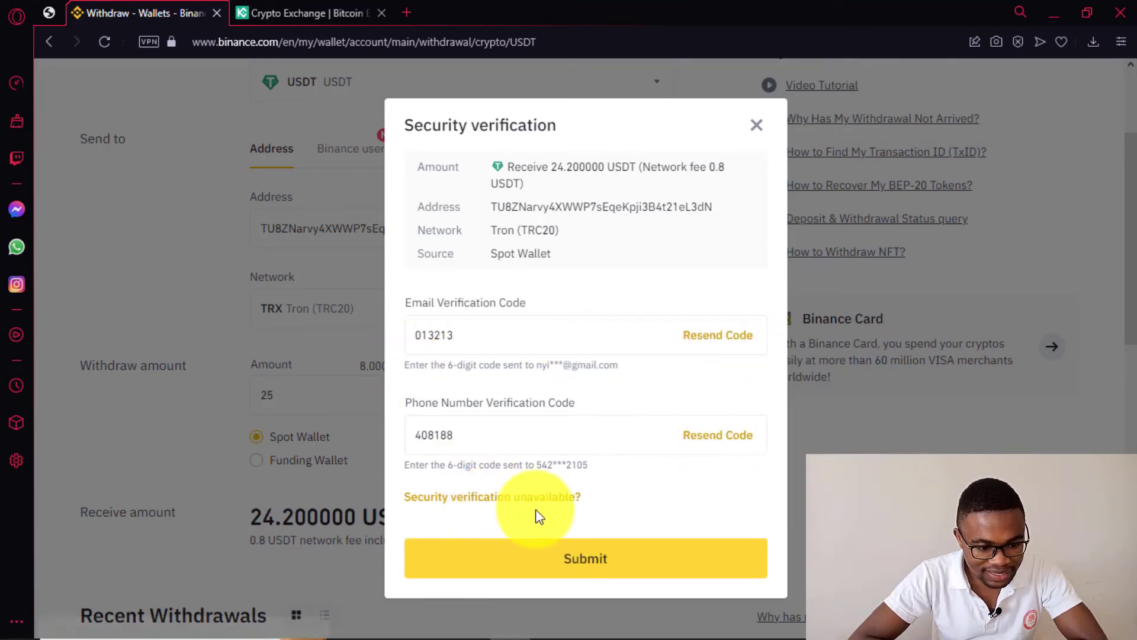
click(610, 566)
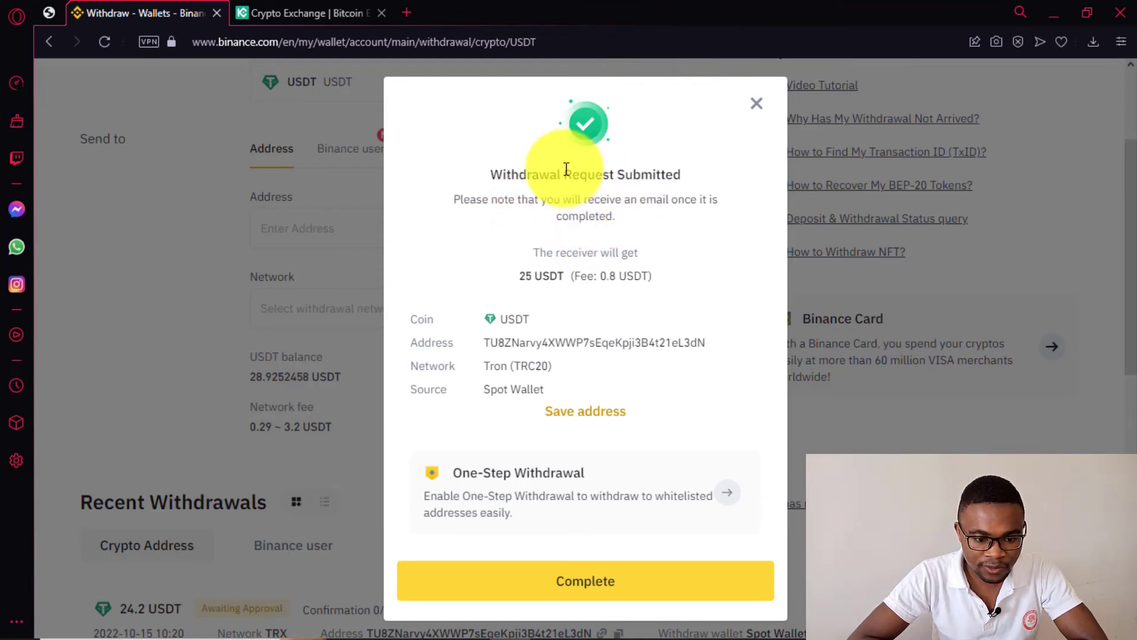
click(578, 594)
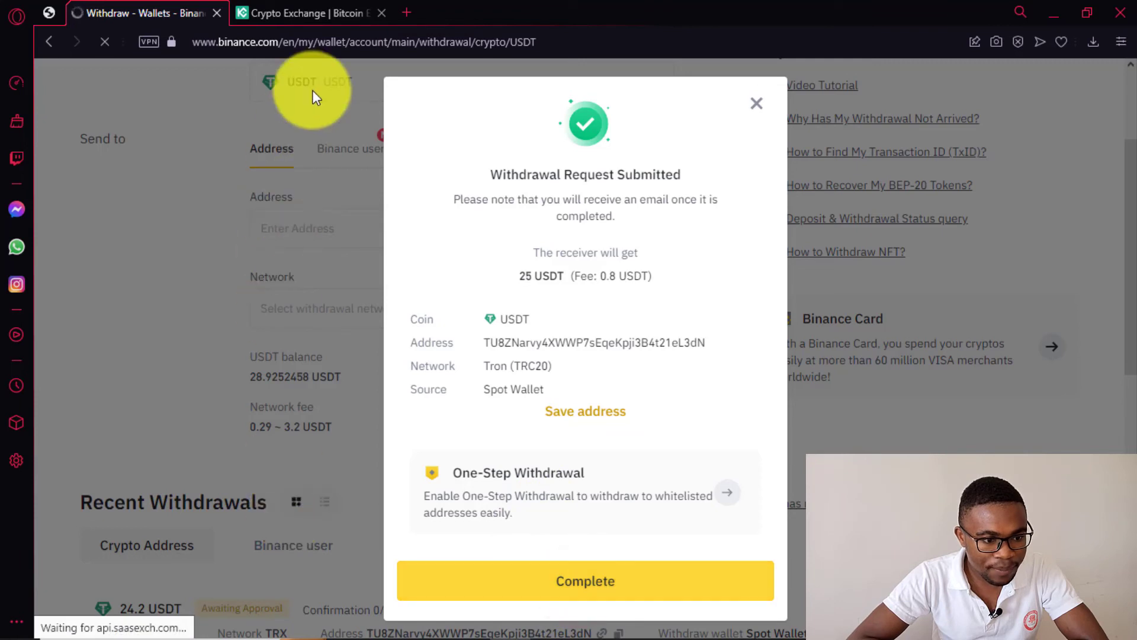
On KuCoin, check that the Main Account now holds 24.20012651 USDT and read the deposit notification.
click(310, 11)
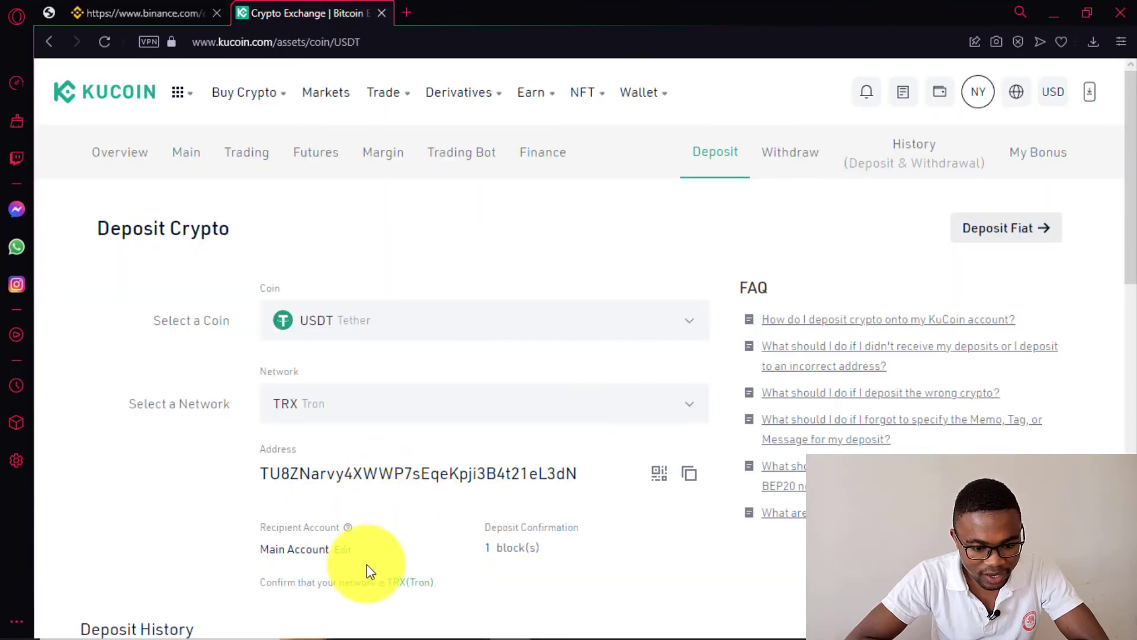
click(192, 160)
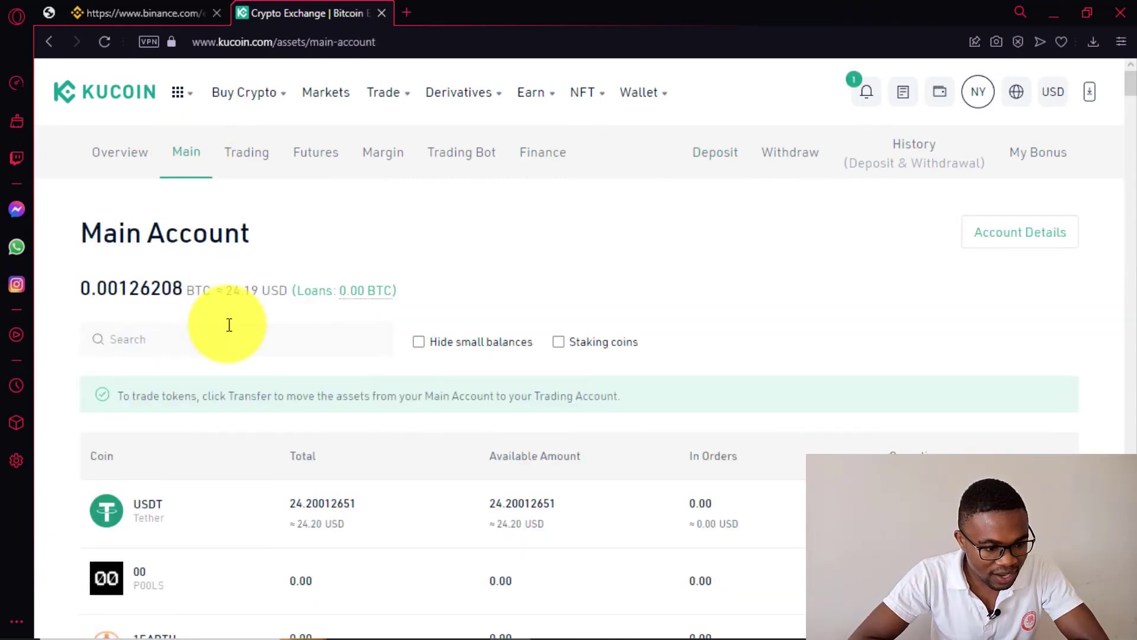
drag(279, 361, 333, 363)
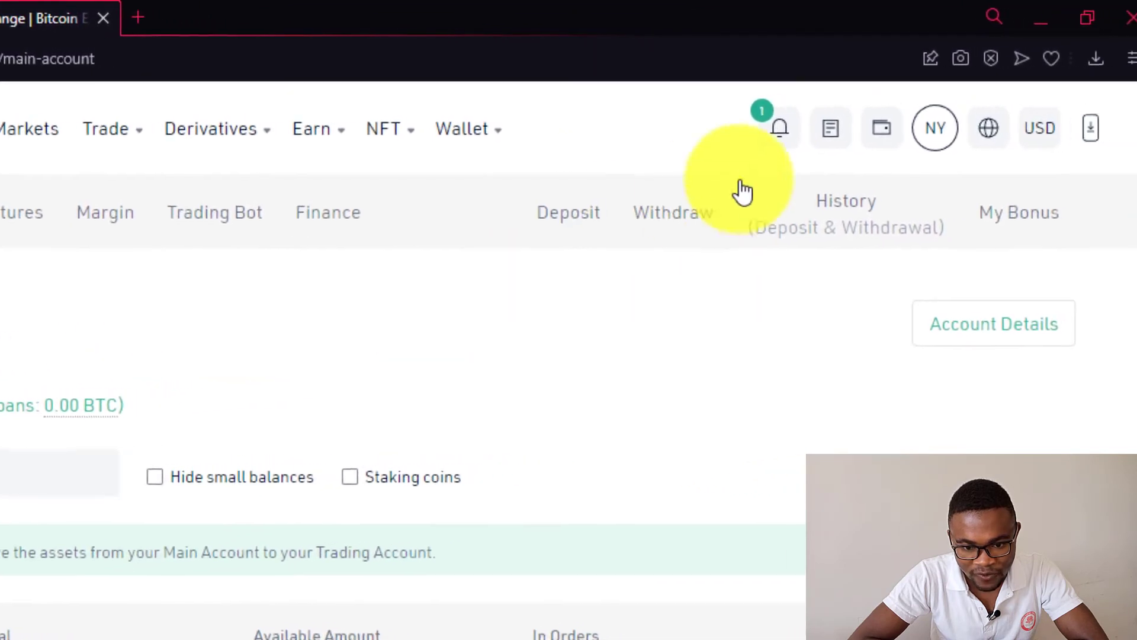
click(753, 133)
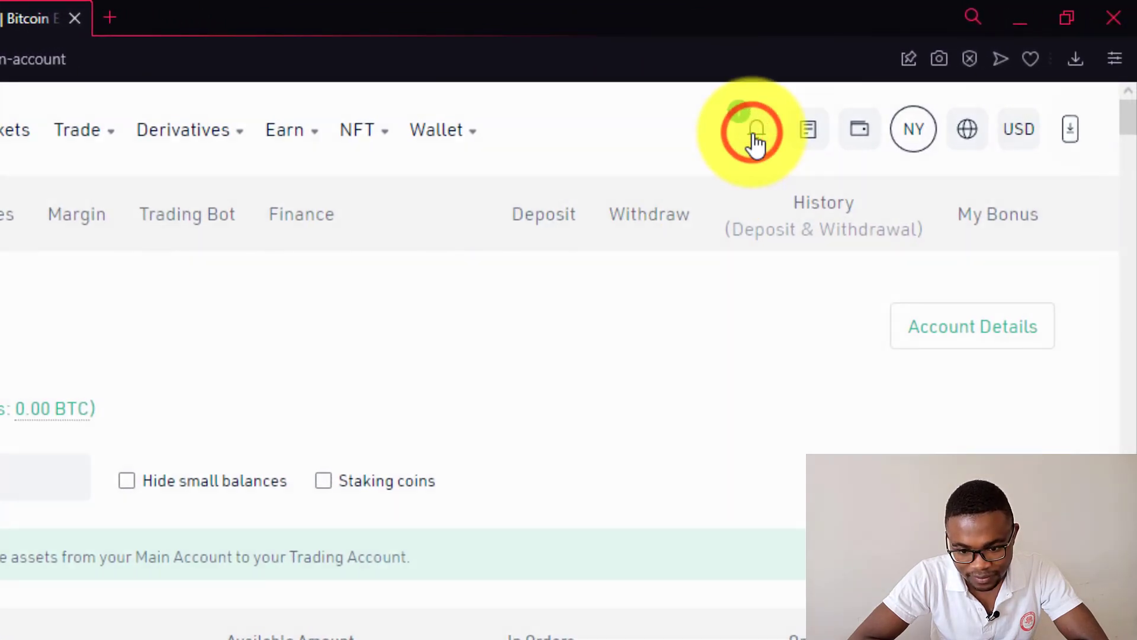